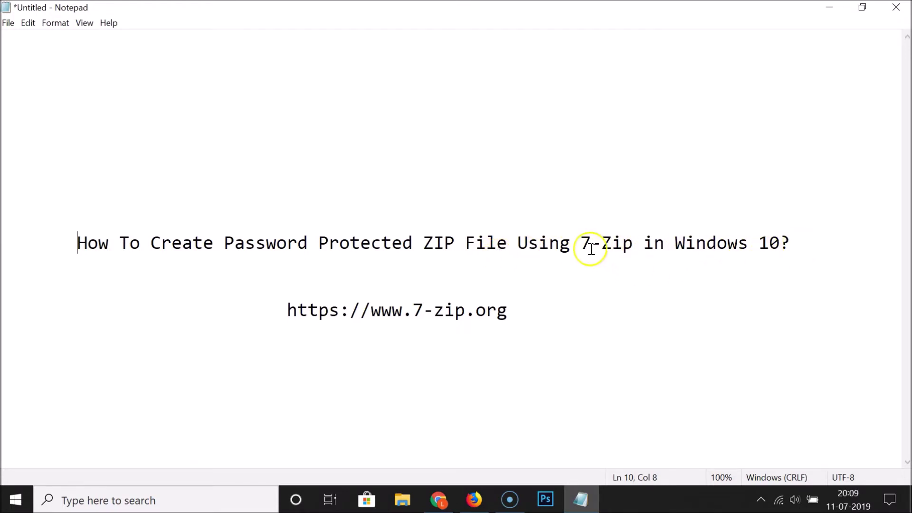
- Highlight '7-Zip' and the 7-zip.org address in the note, then show the 7-Zip homepage
{"action": "left_click_drag", "start_coordinate": [585, 245], "coordinate": [633, 248]}
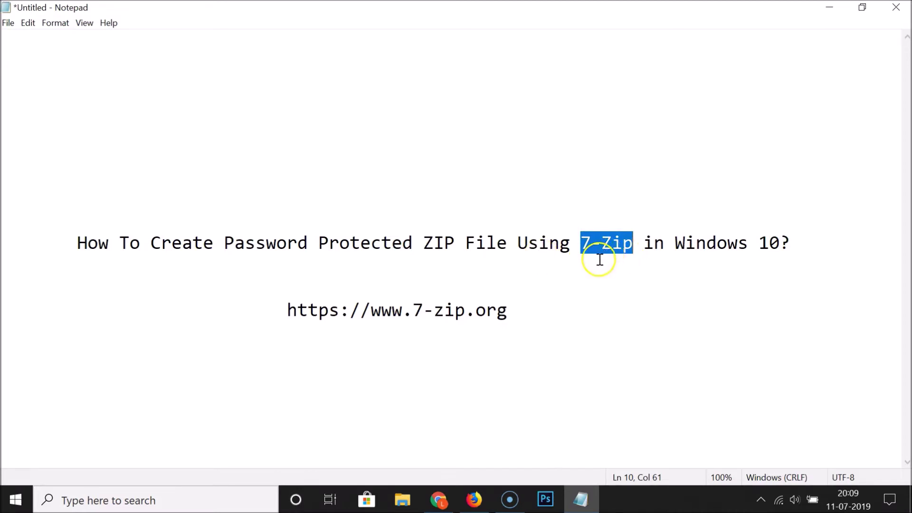
{"action": "left_click_drag", "start_coordinate": [286, 311], "coordinate": [528, 314]}
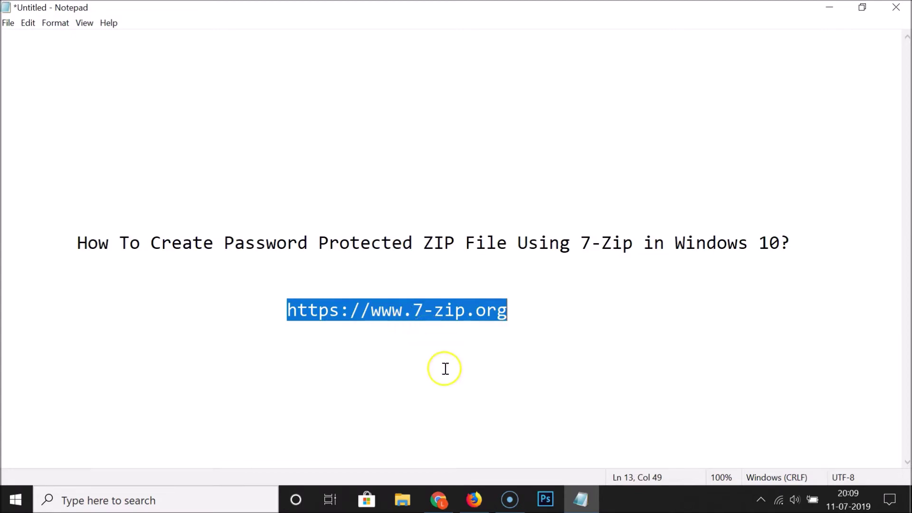
{"action": "left_click", "coordinate": [439, 499]}
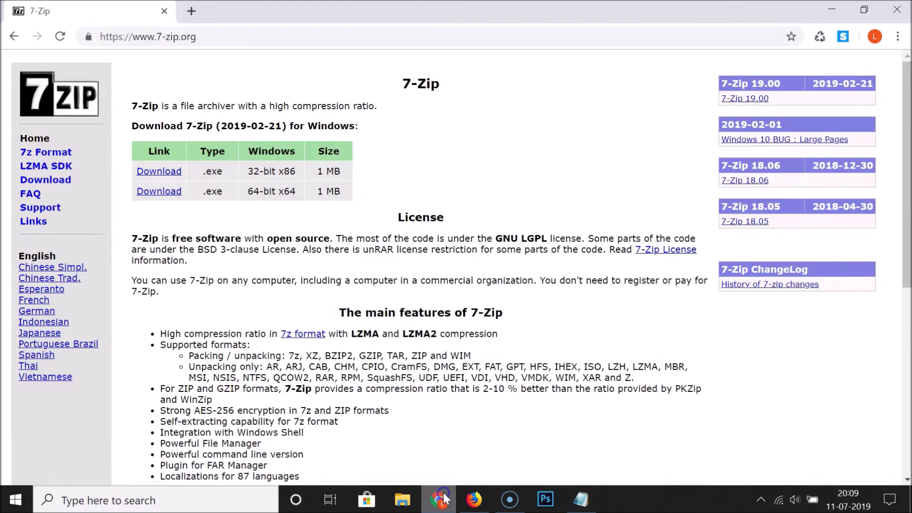
- Download the 64-bit installer 7z1900-x64.exe to the Desktop, then minimize Chrome
{"action": "left_click", "coordinate": [231, 34]}
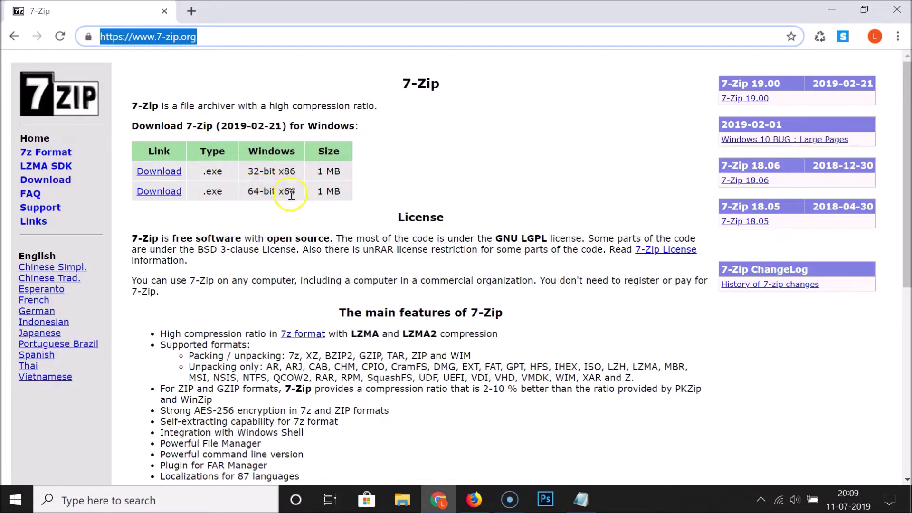
{"action": "left_click", "coordinate": [283, 212]}
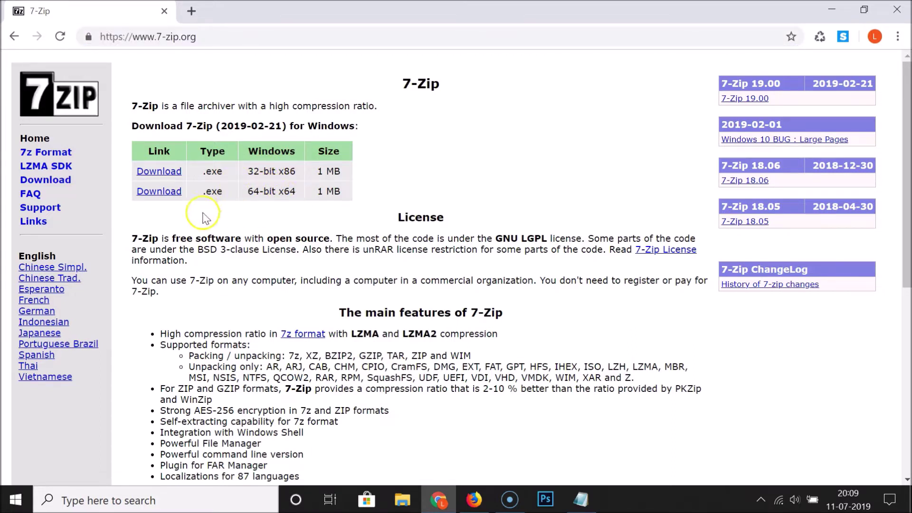
{"action": "left_click", "coordinate": [161, 194]}
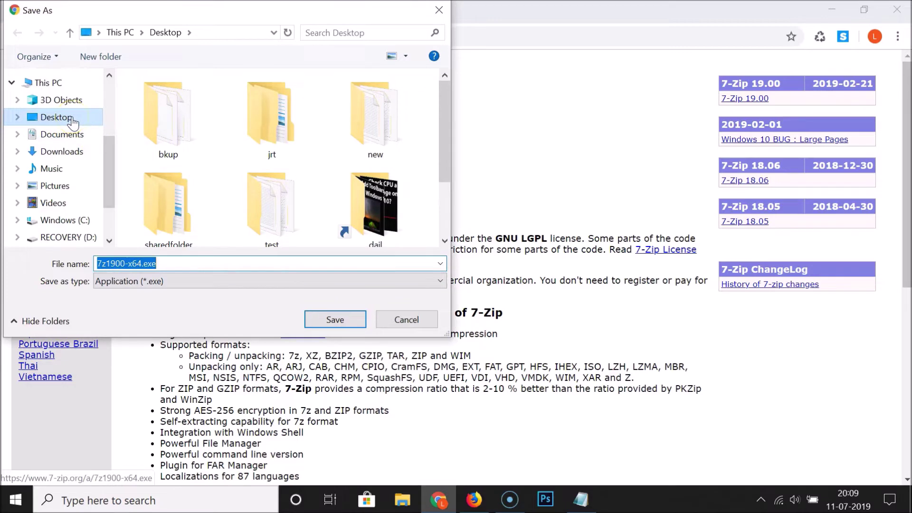
{"action": "left_click", "coordinate": [58, 120]}
{"action": "left_click", "coordinate": [67, 119]}
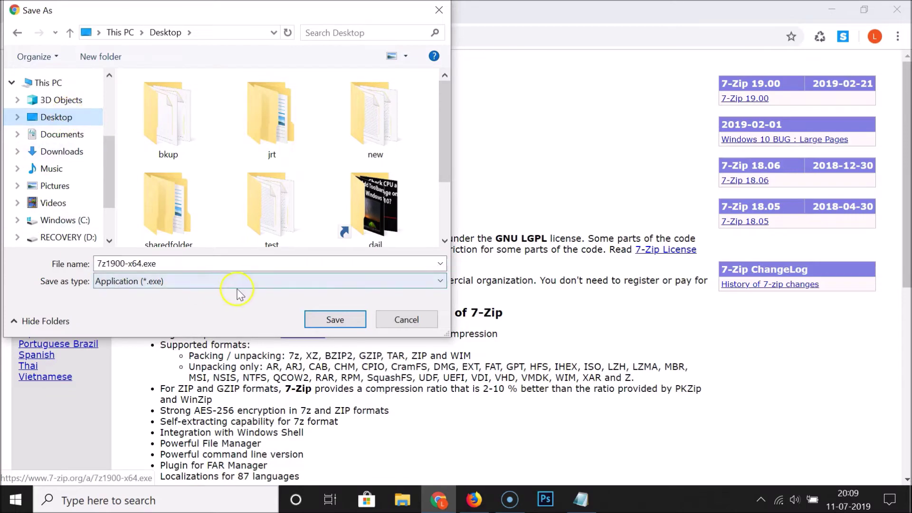
{"action": "left_click", "coordinate": [335, 320]}
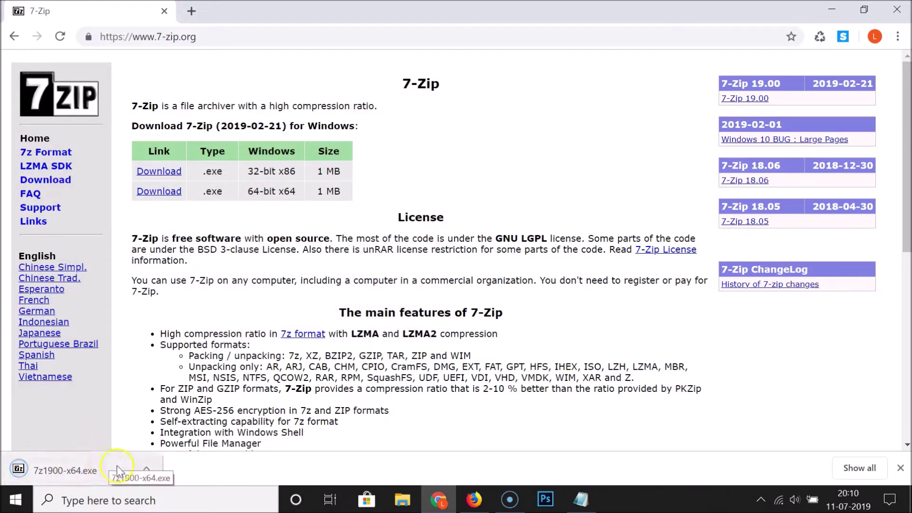
{"action": "left_click", "coordinate": [830, 11]}
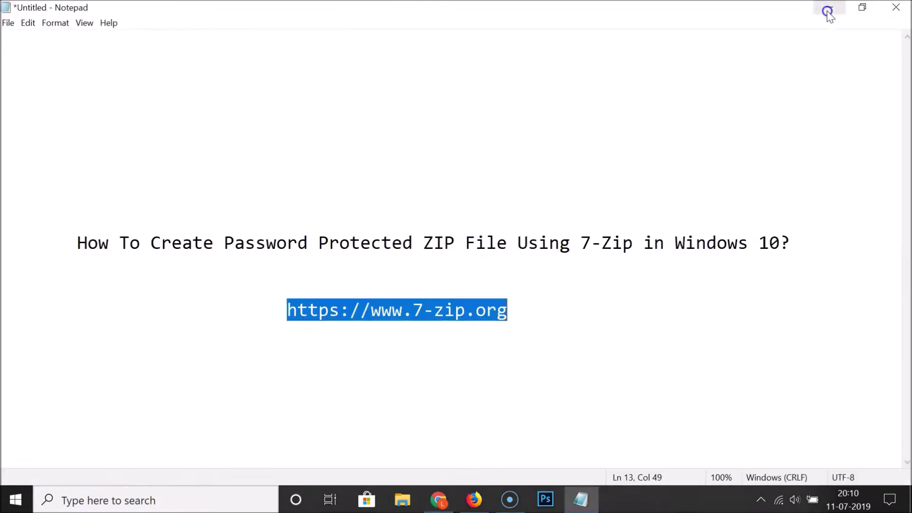
- Install 7-Zip 19.00 (x64) from 7z1900-x64.exe into C:\Program Files\7-Zip\
{"action": "left_click", "coordinate": [829, 11]}
{"action": "left_click_drag", "start_coordinate": [124, 269], "coordinate": [267, 164]}
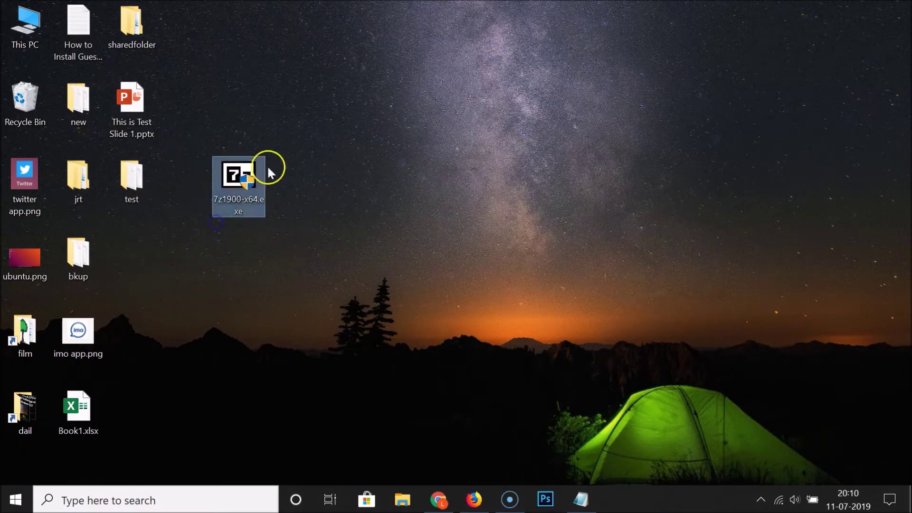
{"action": "double_click", "coordinate": [247, 190]}
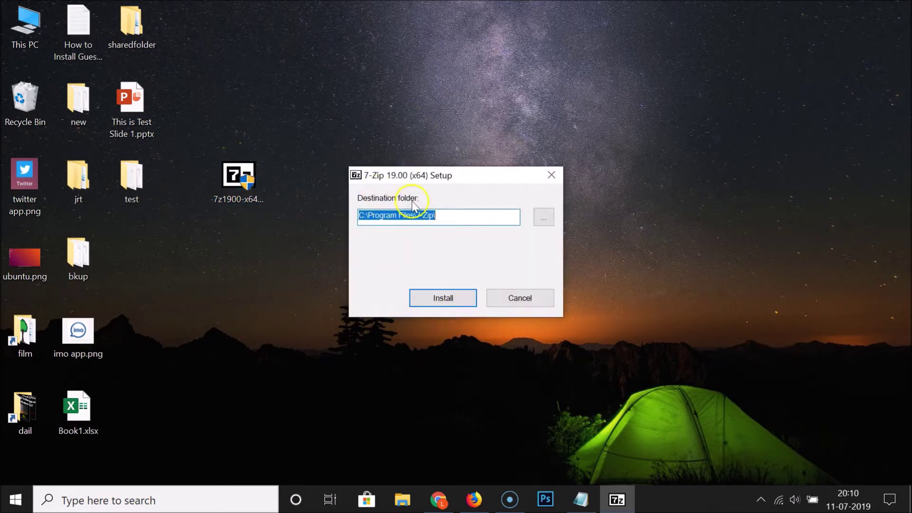
{"action": "left_click", "coordinate": [455, 217]}
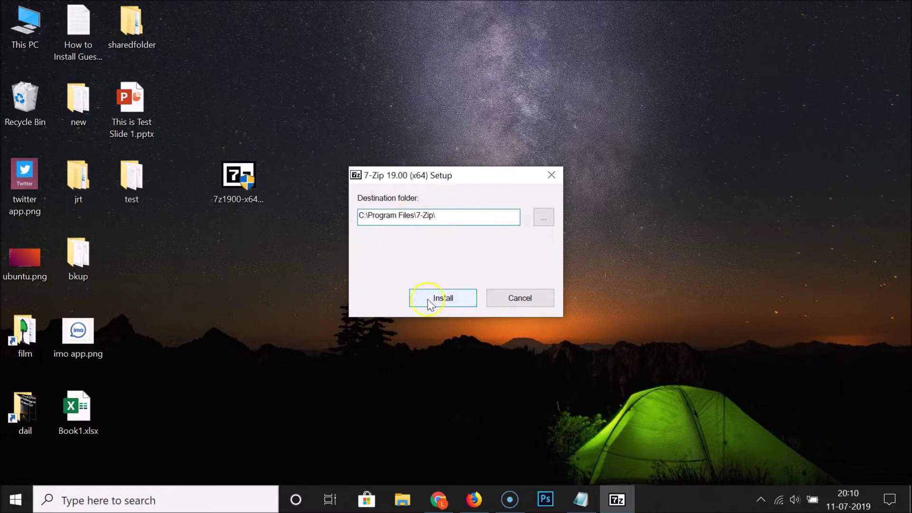
{"action": "left_click", "coordinate": [442, 297]}
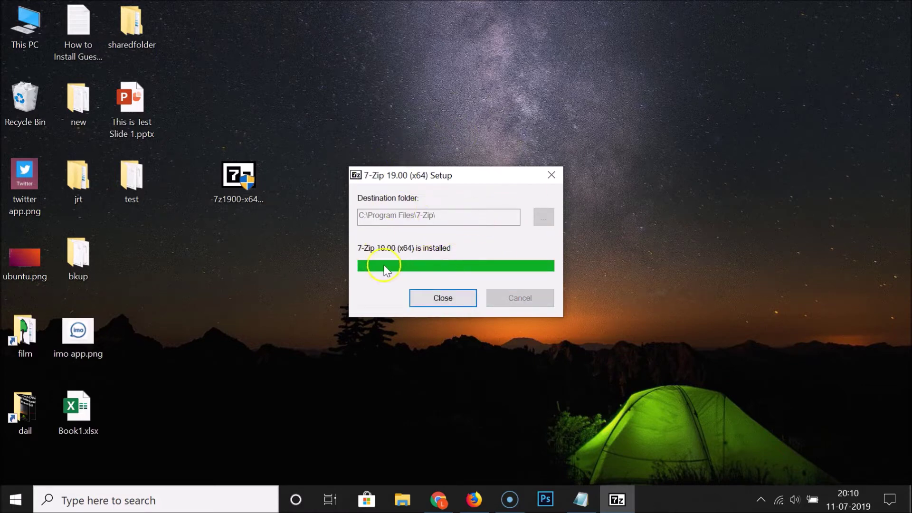
{"action": "left_click", "coordinate": [453, 299]}
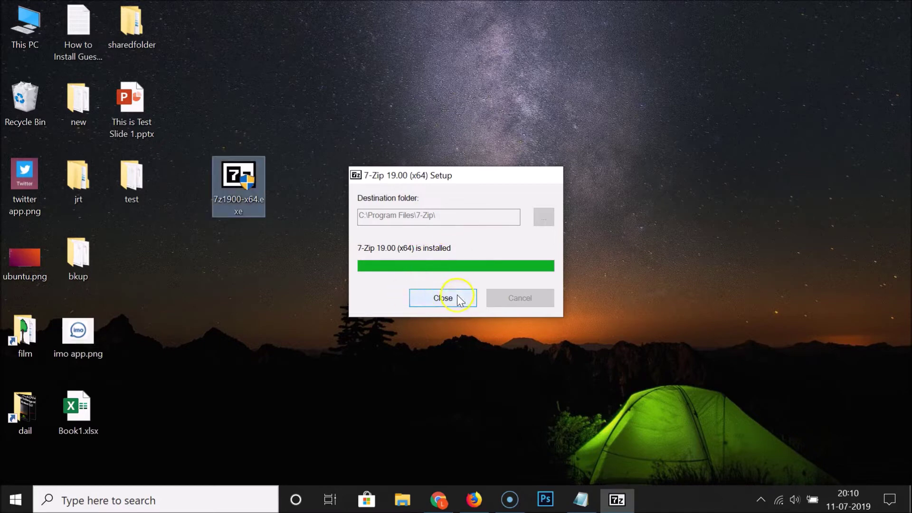
{"action": "left_click_drag", "start_coordinate": [240, 190], "coordinate": [143, 232]}
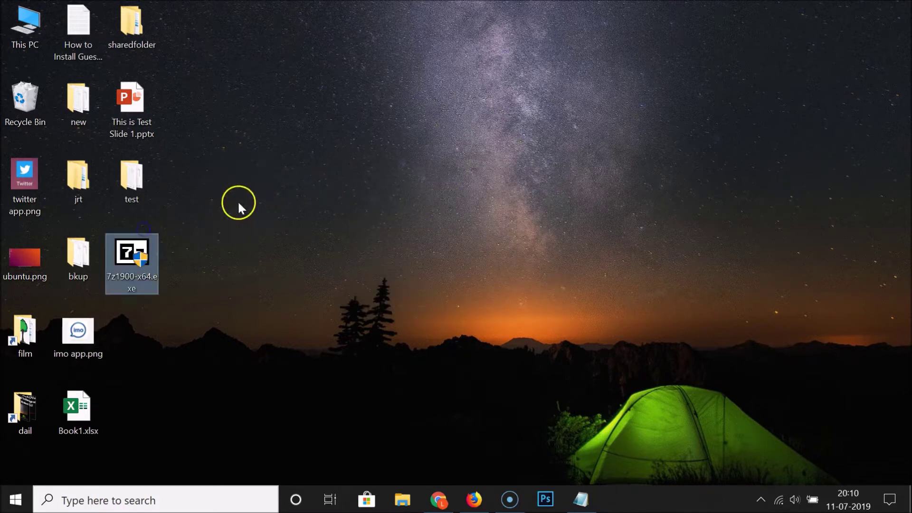
- Bring up 7-Zip's Add to Archive dialog for the test folder via its context menu
{"action": "left_click", "coordinate": [379, 218]}
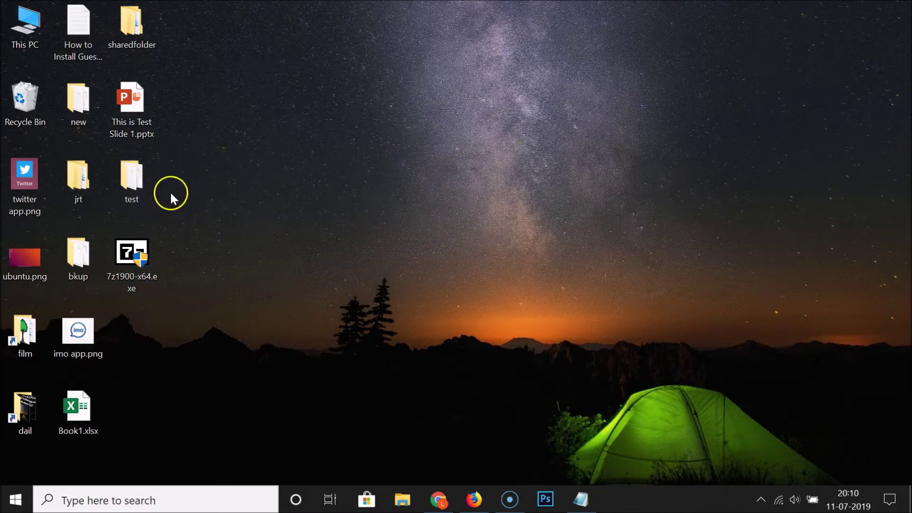
{"action": "mouse_move", "coordinate": [149, 187]}
{"action": "left_click", "coordinate": [139, 180]}
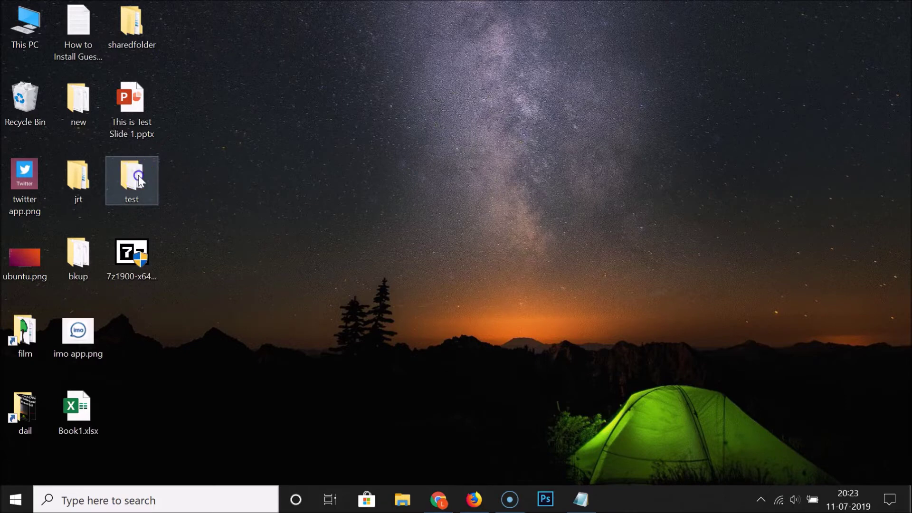
{"action": "left_click", "coordinate": [139, 180]}
{"action": "right_click", "coordinate": [139, 175]}
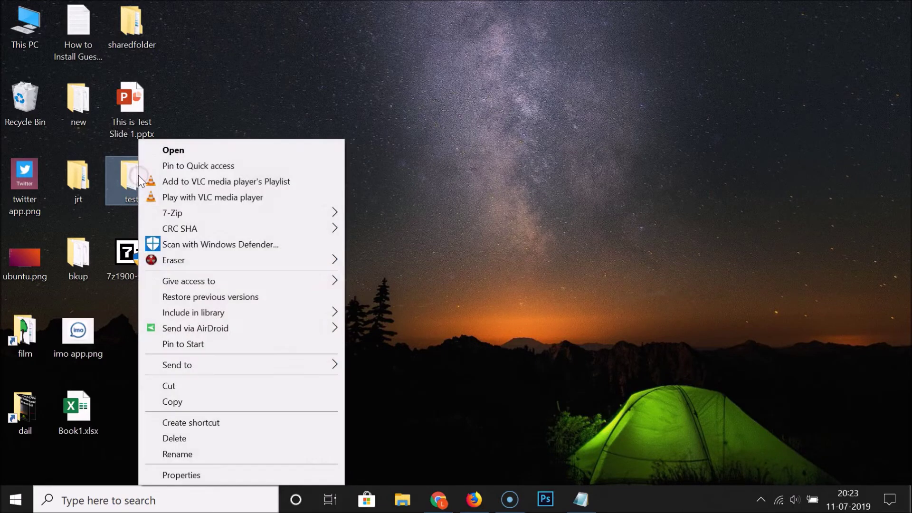
{"action": "mouse_move", "coordinate": [179, 212]}
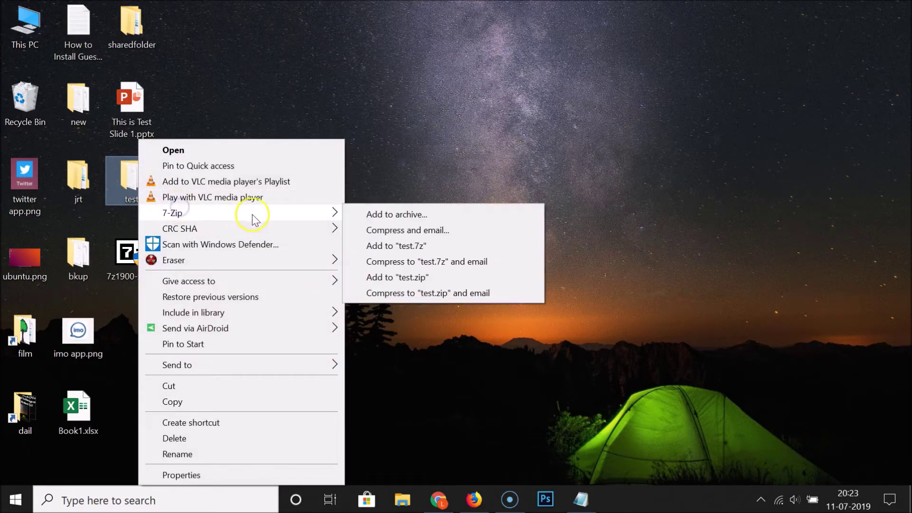
{"action": "left_click", "coordinate": [422, 215]}
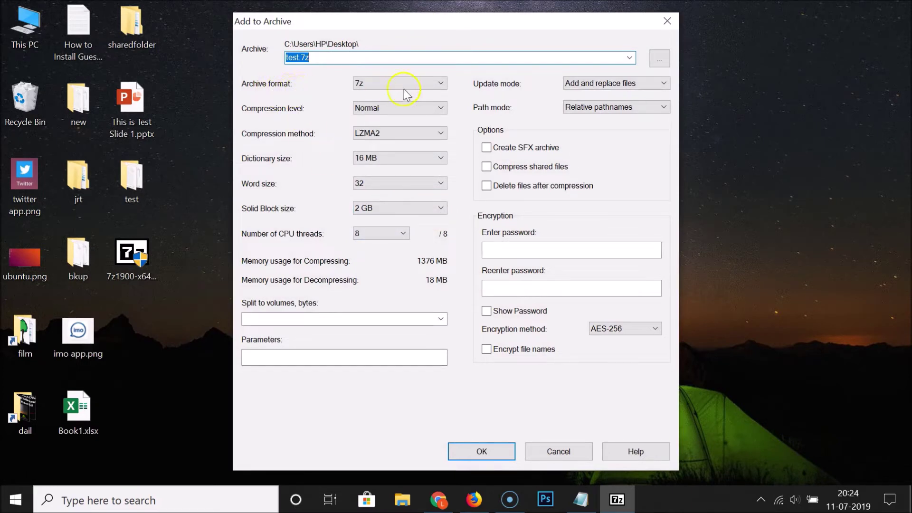
- Change the archive format from 7z to zip, making it test.zip
{"action": "left_click", "coordinate": [426, 82]}
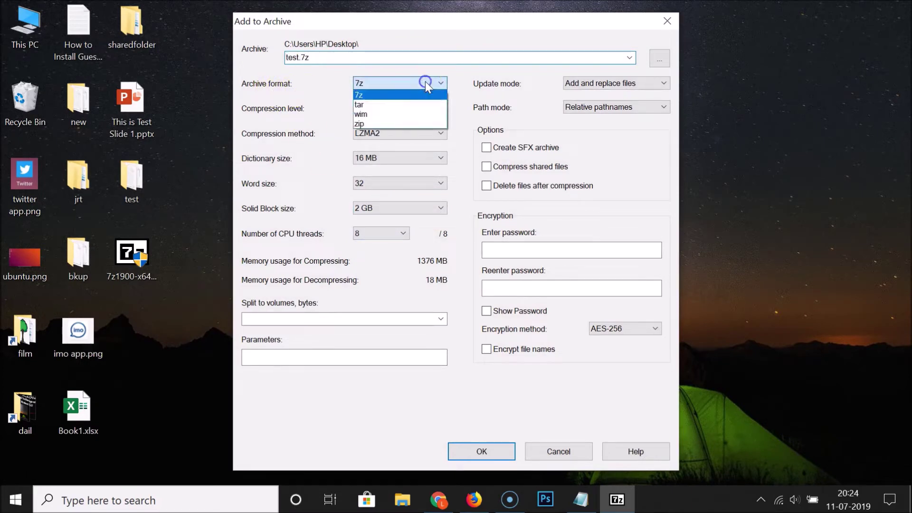
{"action": "left_click", "coordinate": [379, 124]}
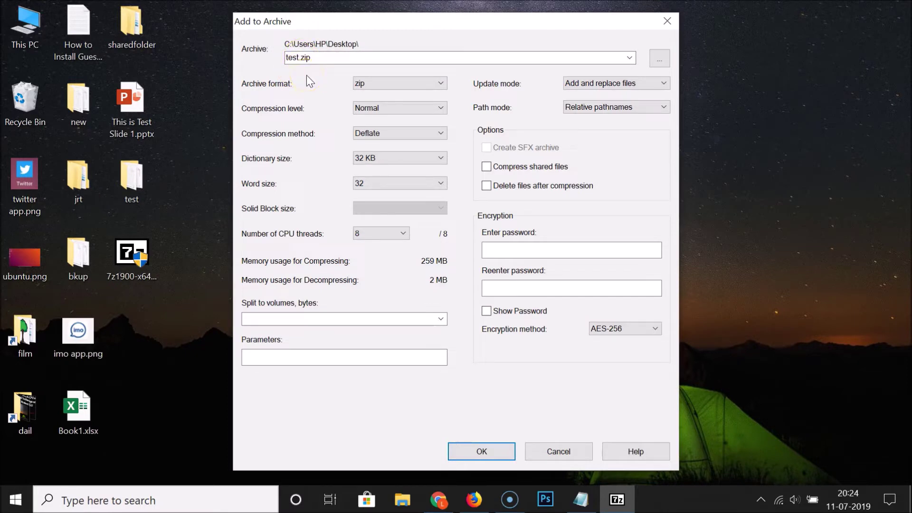
{"action": "double_click", "coordinate": [300, 56]}
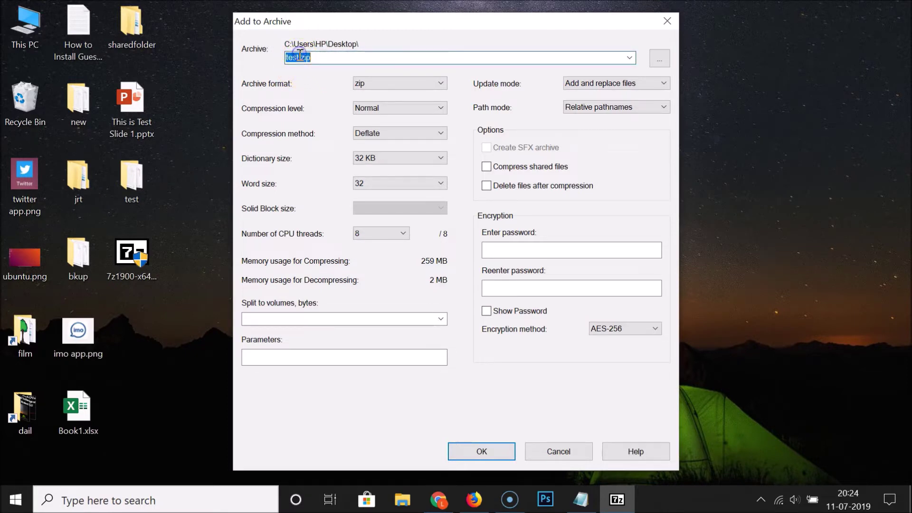
- Rename the archive from test.zip to secure.zip
{"action": "left_click", "coordinate": [299, 56]}
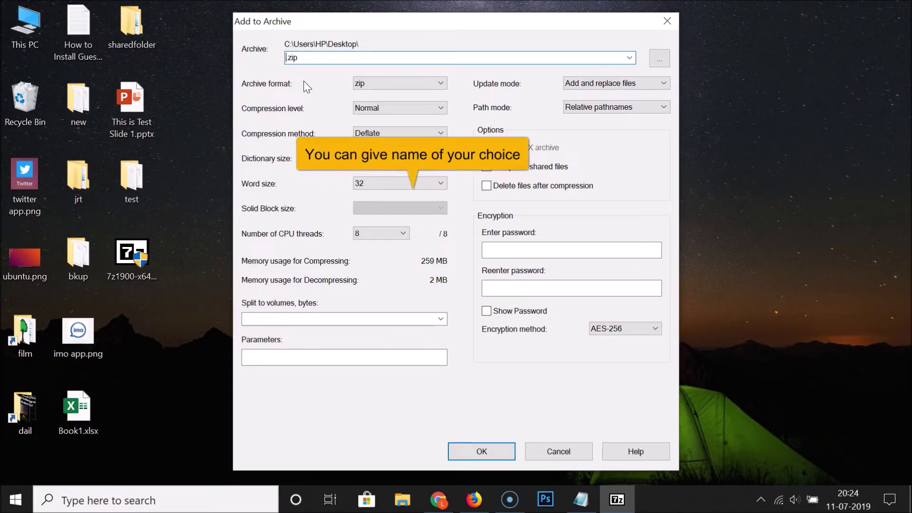
{"action": "type", "text": "secure"}
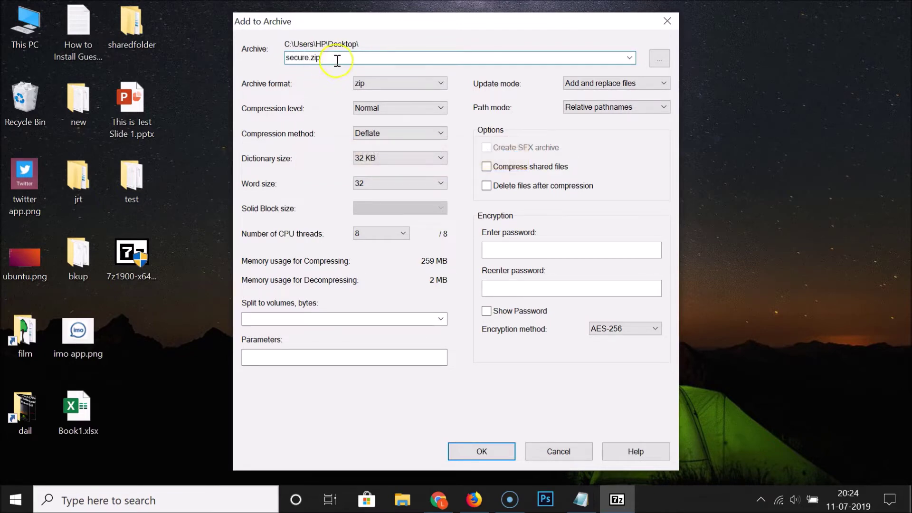
{"action": "left_click_drag", "start_coordinate": [327, 57], "coordinate": [283, 58]}
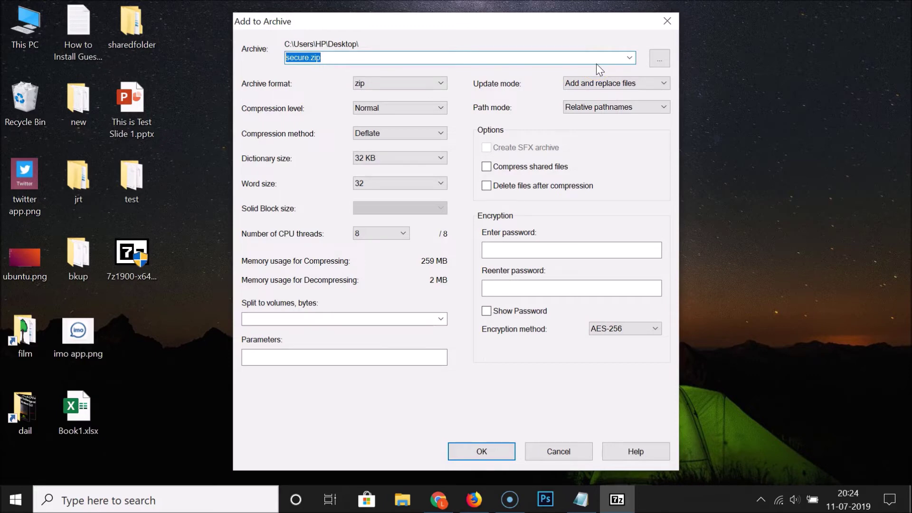
{"action": "left_click", "coordinate": [660, 59]}
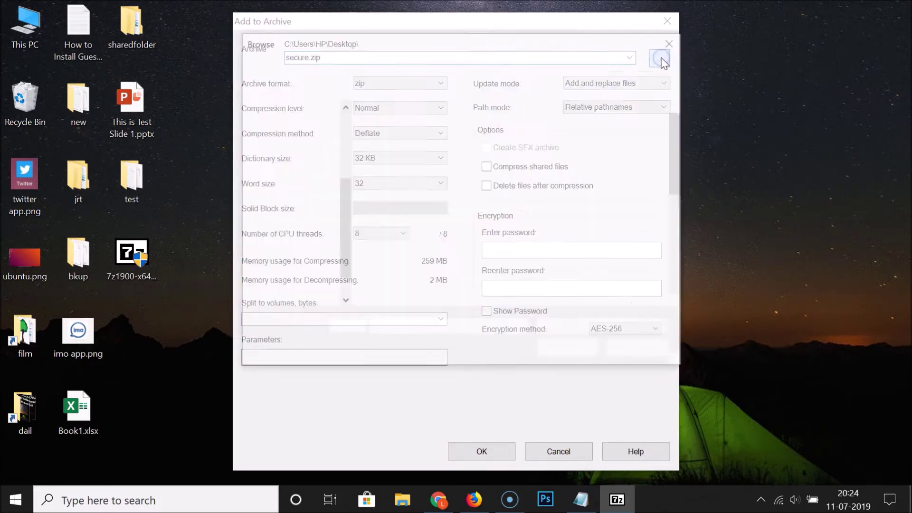
{"action": "left_click", "coordinate": [291, 147]}
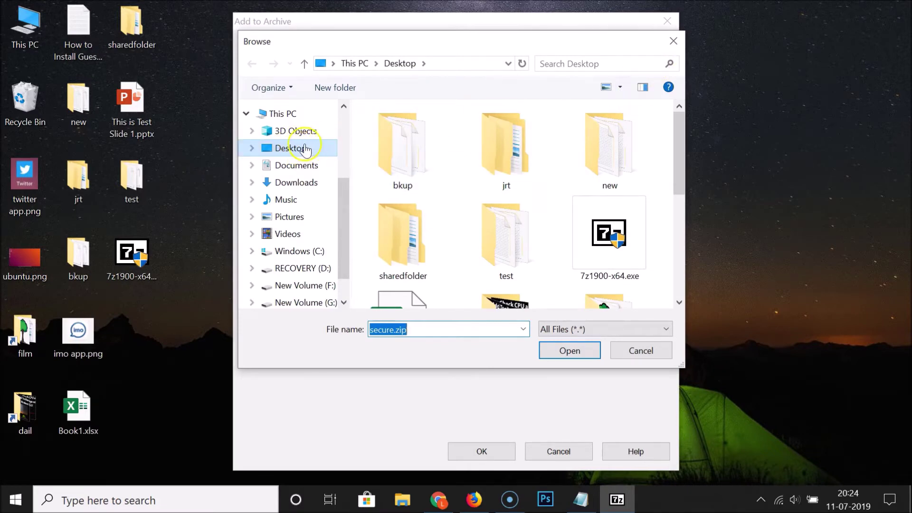
{"action": "left_click", "coordinate": [297, 147]}
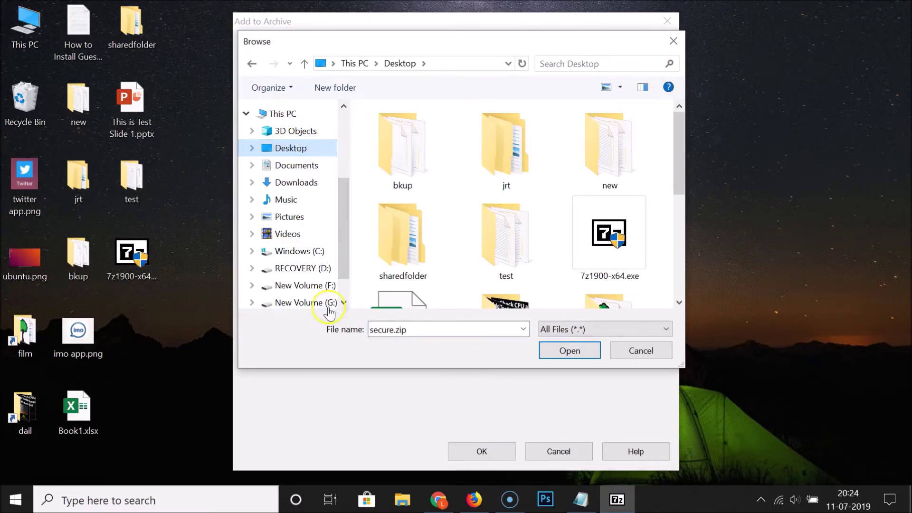
{"action": "left_click", "coordinate": [408, 331]}
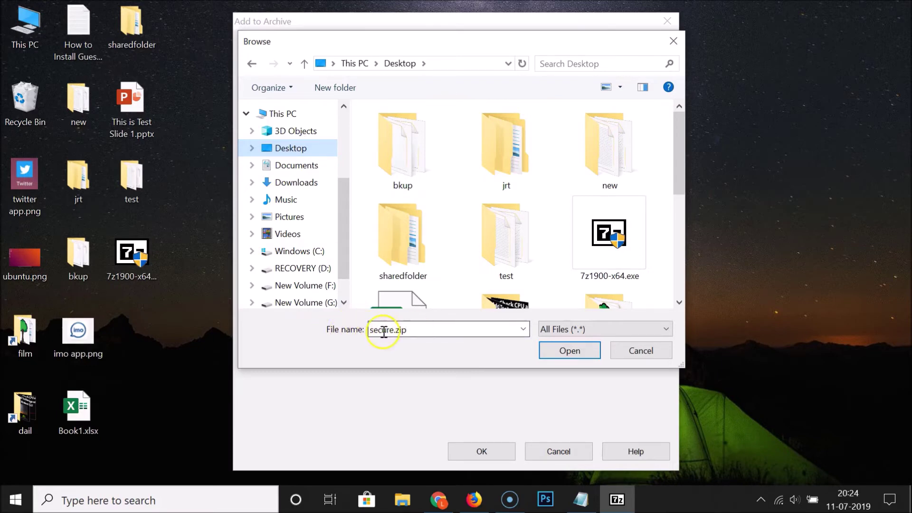
{"action": "left_click", "coordinate": [569, 351]}
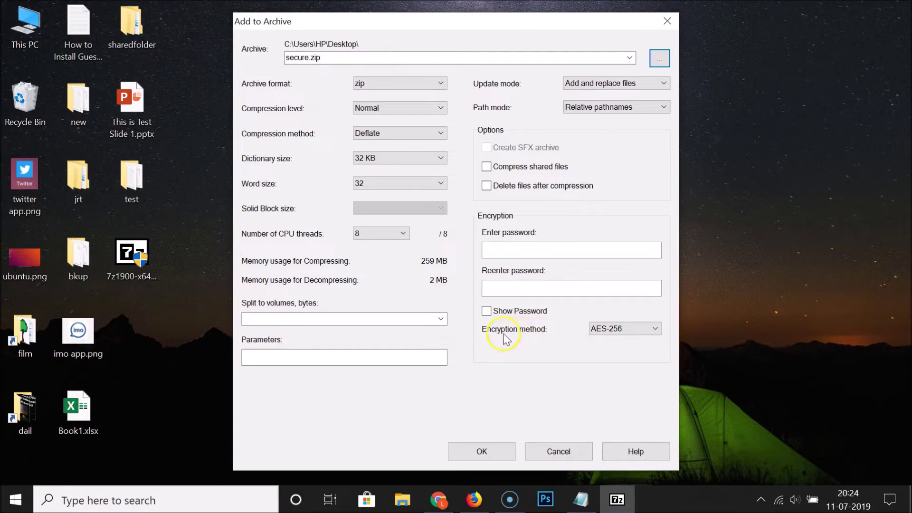
{"action": "left_click", "coordinate": [613, 329]}
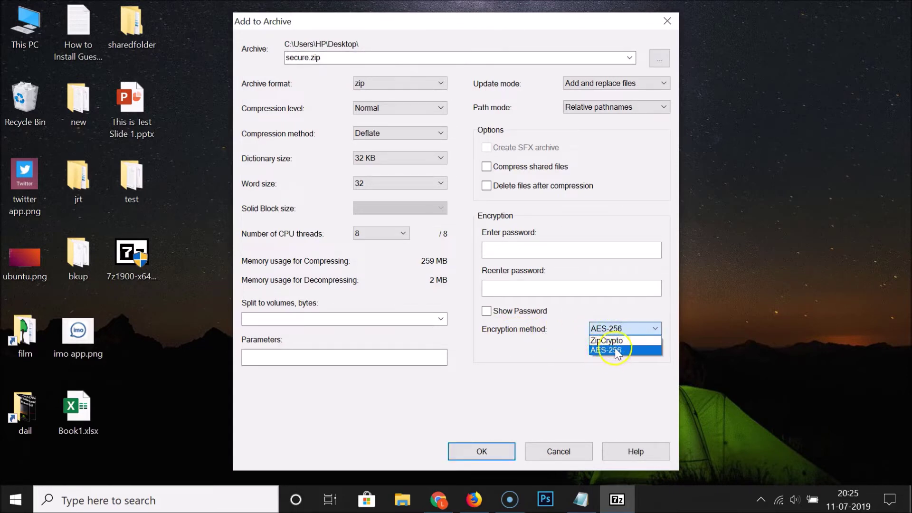
{"action": "left_click", "coordinate": [608, 350]}
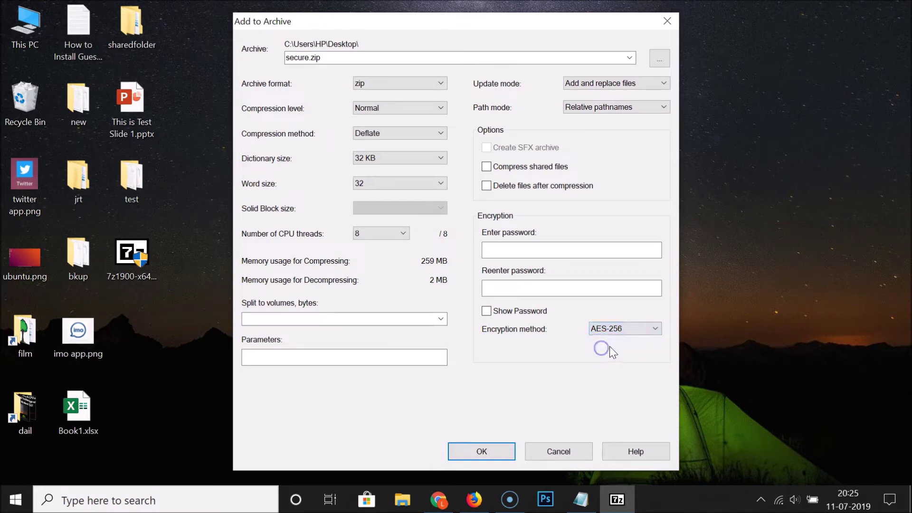
{"action": "left_click", "coordinate": [627, 328]}
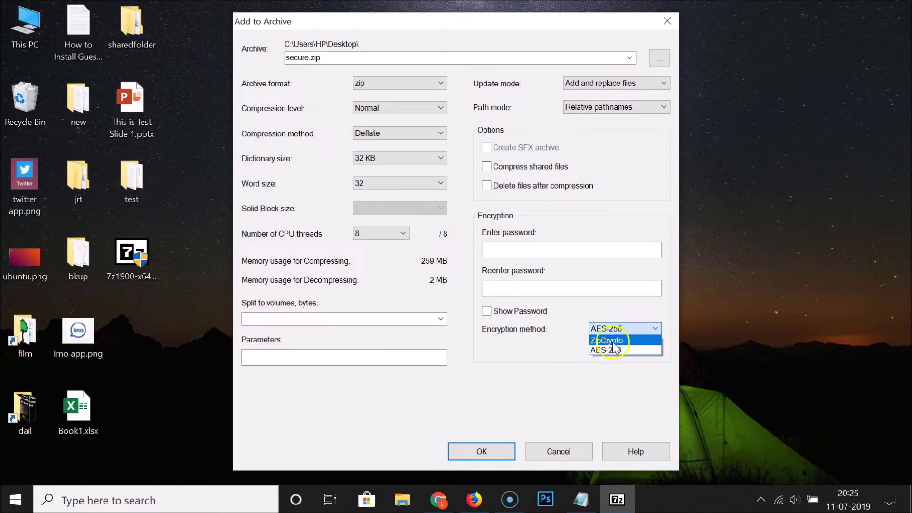
{"action": "left_click", "coordinate": [613, 342]}
{"action": "left_click", "coordinate": [628, 331]}
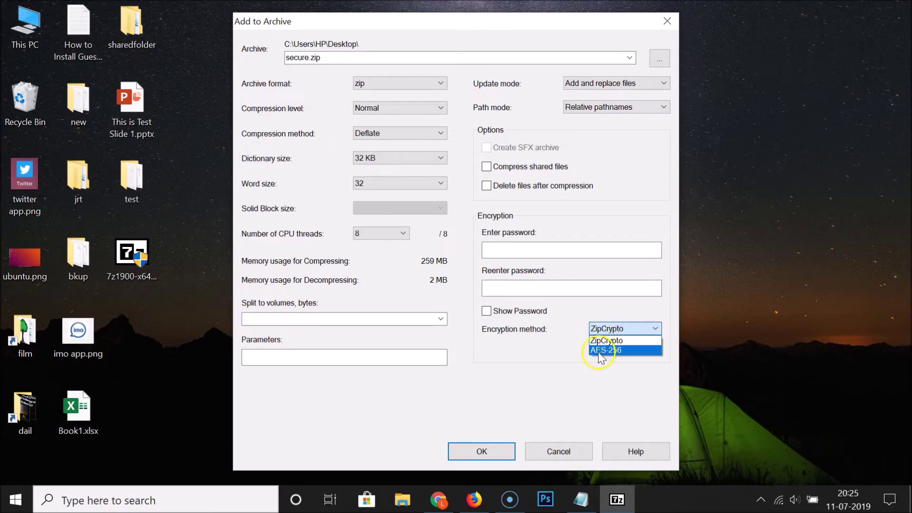
{"action": "left_click", "coordinate": [629, 350]}
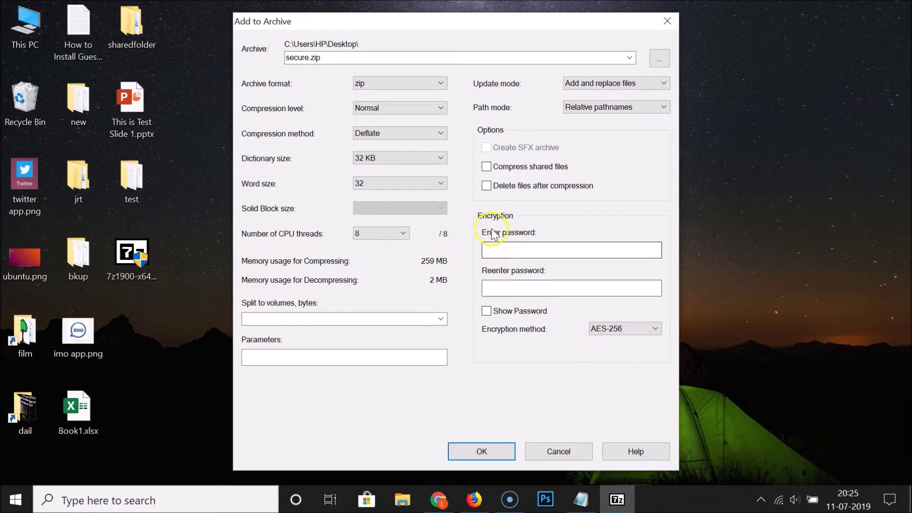
- Enter the archive password twice and create the encrypted secure.zip on the Desktop
{"action": "left_click", "coordinate": [547, 247]}
{"action": "left_click", "coordinate": [523, 249]}
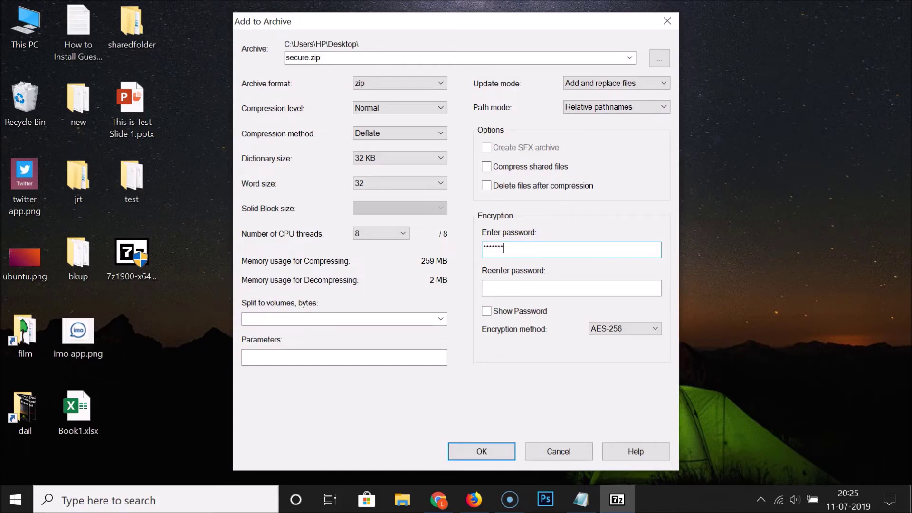
{"action": "left_click", "coordinate": [515, 291]}
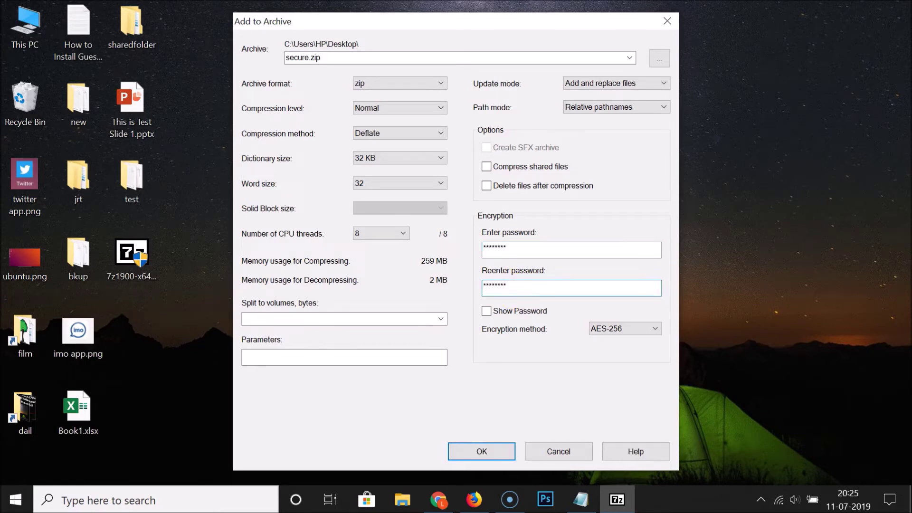
{"action": "left_click", "coordinate": [501, 448]}
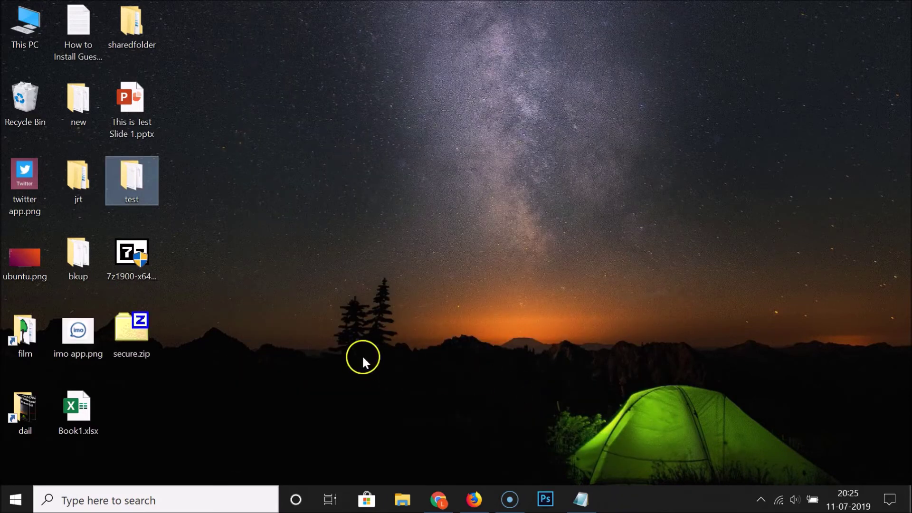
- Create a folder on the desktop with the default name 'New folder'
{"action": "left_click", "coordinate": [169, 329]}
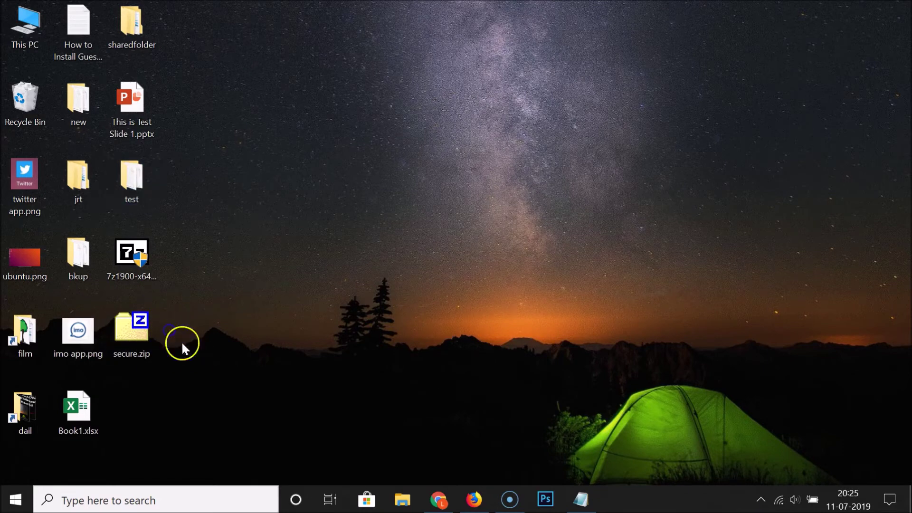
{"action": "left_click", "coordinate": [157, 350]}
{"action": "right_click", "coordinate": [270, 274]}
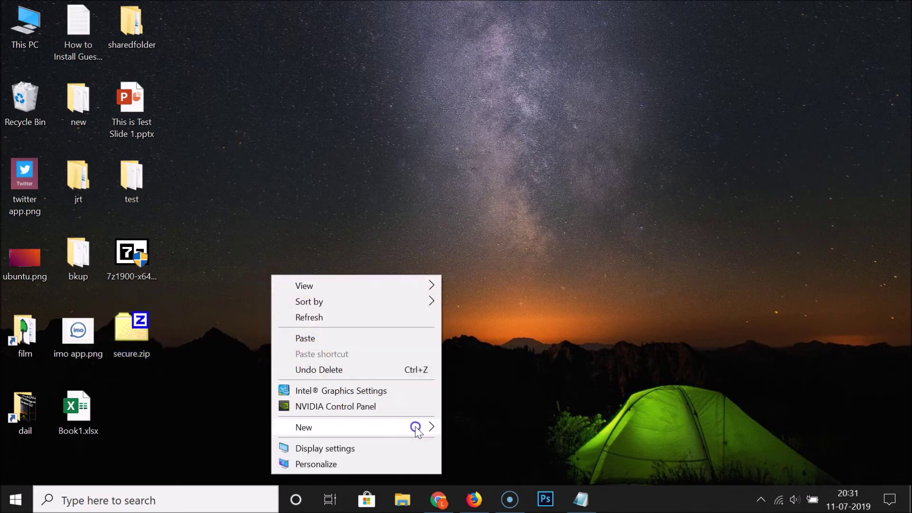
{"action": "mouse_move", "coordinate": [416, 427]}
{"action": "left_click", "coordinate": [473, 293]}
{"action": "key", "text": "Return"}
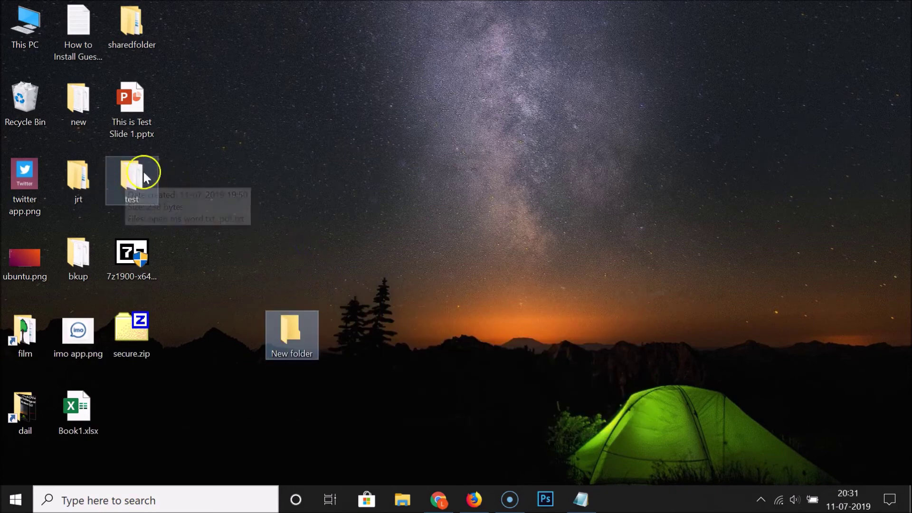
- Cut secure.zip so it can be moved
{"action": "left_click", "coordinate": [137, 335]}
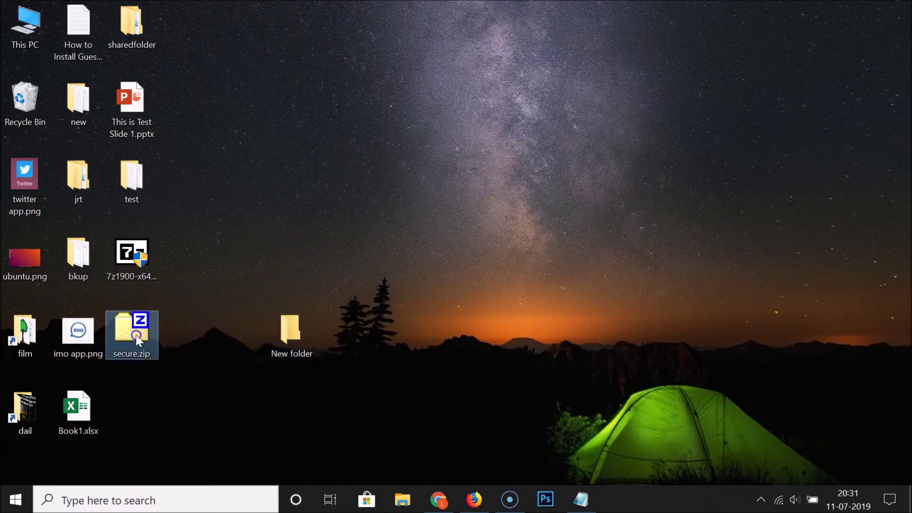
{"action": "right_click", "coordinate": [136, 335]}
{"action": "left_click", "coordinate": [166, 235]}
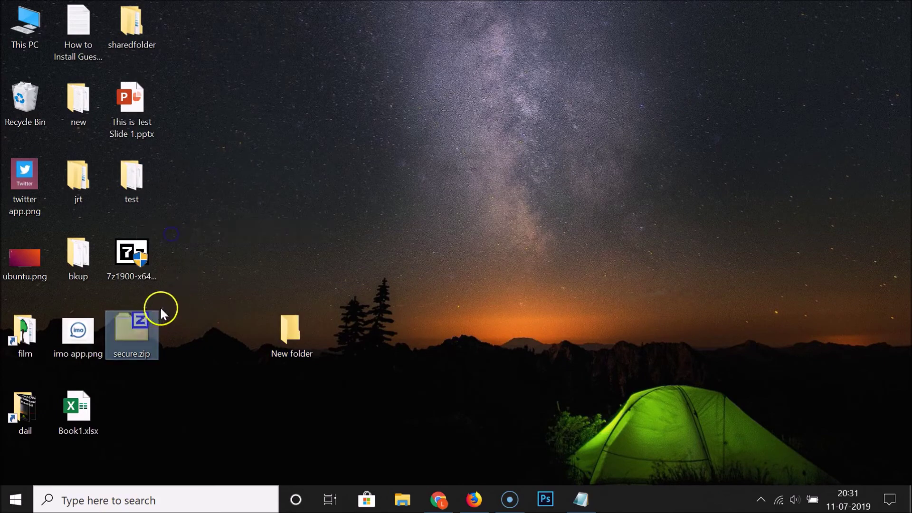
- Paste secure.zip inside New folder
{"action": "double_click", "coordinate": [278, 339]}
{"action": "right_click", "coordinate": [281, 238]}
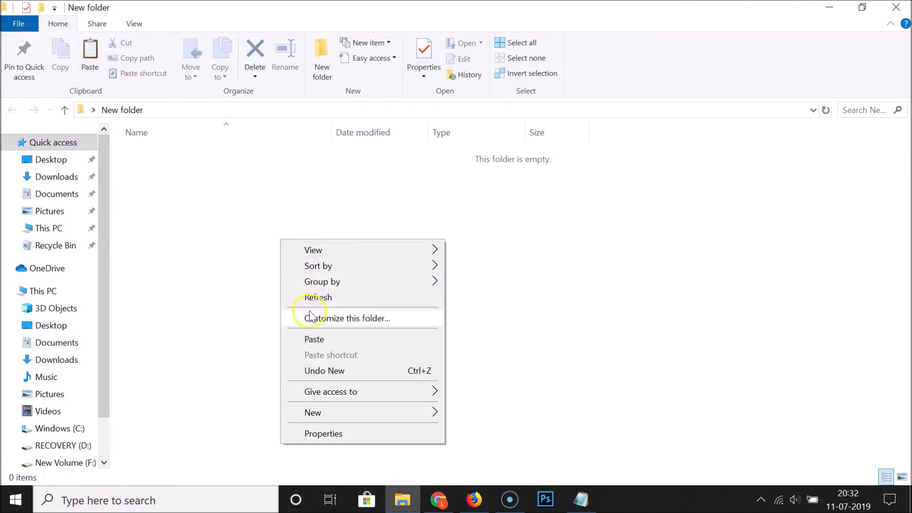
{"action": "left_click", "coordinate": [295, 337]}
{"action": "left_click", "coordinate": [221, 234]}
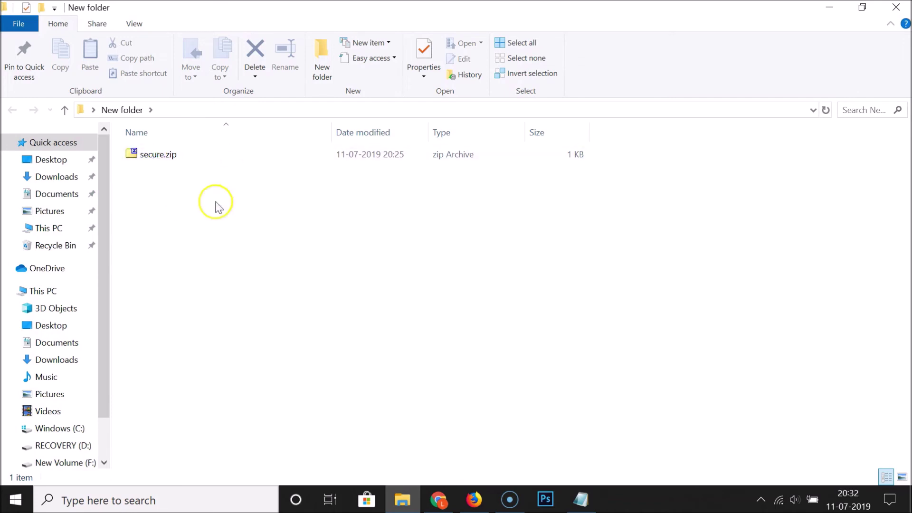
- Show the 7-Zip context-menu actions for secure.zip
{"action": "left_click", "coordinate": [166, 161]}
{"action": "right_click", "coordinate": [167, 155]}
{"action": "mouse_move", "coordinate": [240, 194]}
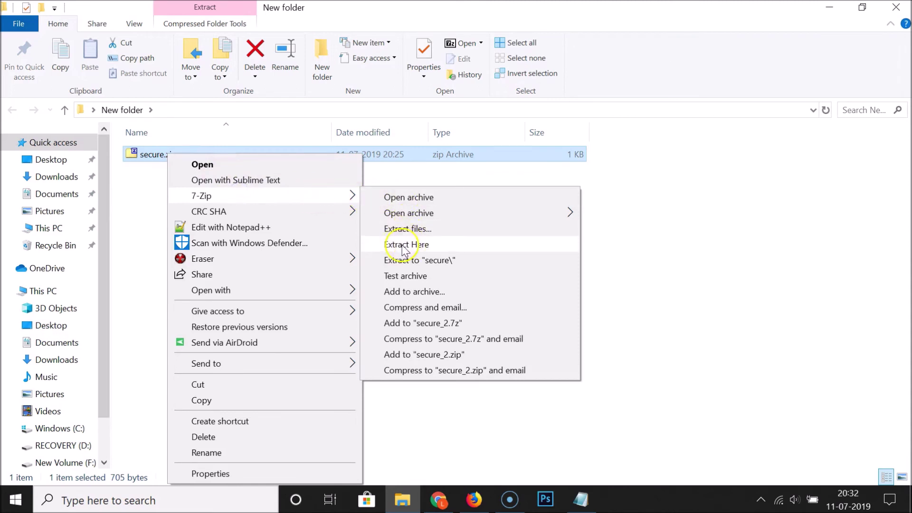
- Extract secure.zip here with its password and open the restored test folder
{"action": "left_click", "coordinate": [421, 249]}
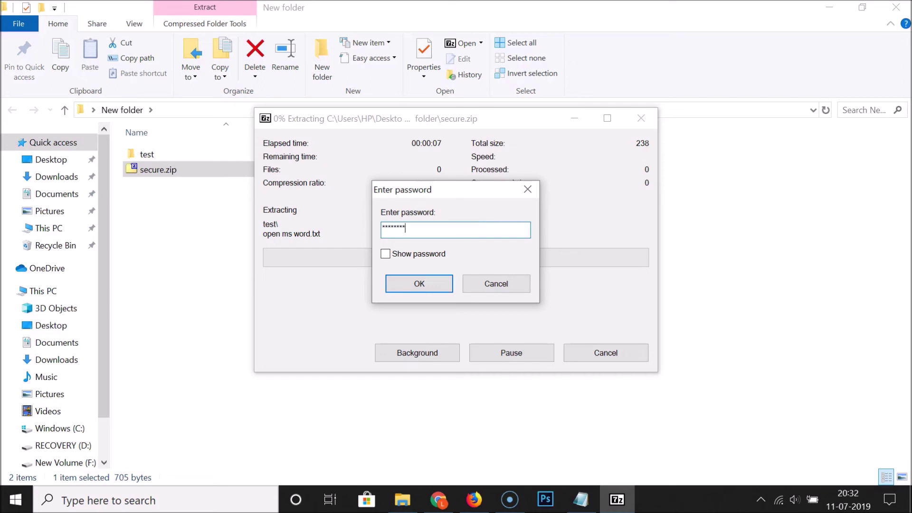
{"action": "left_click", "coordinate": [435, 287]}
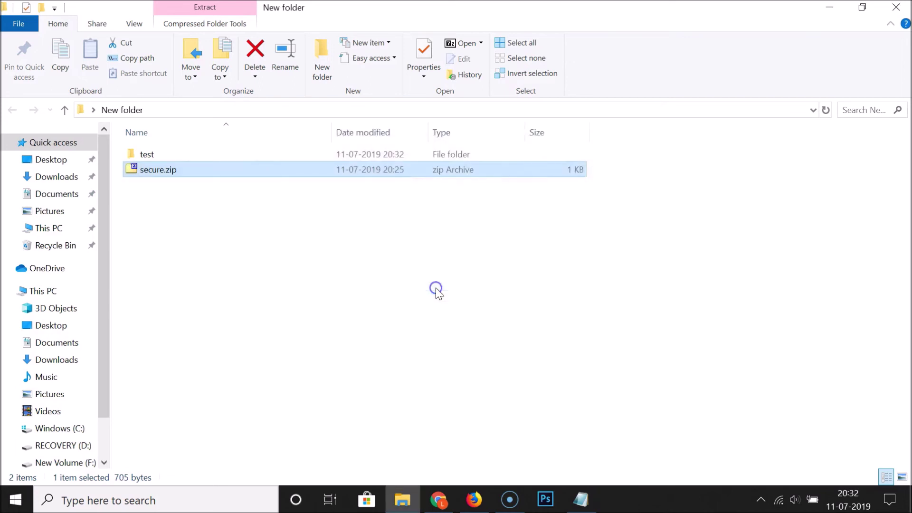
{"action": "left_click", "coordinate": [184, 198]}
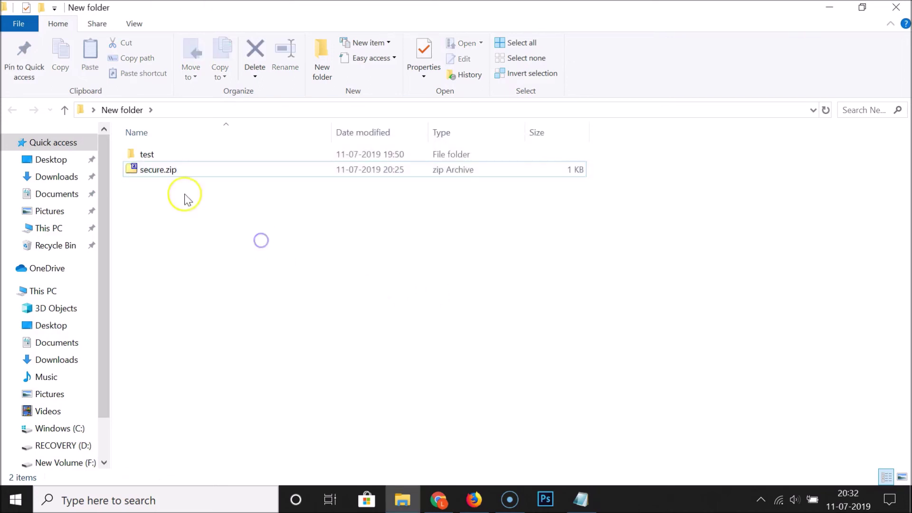
{"action": "double_click", "coordinate": [169, 157]}
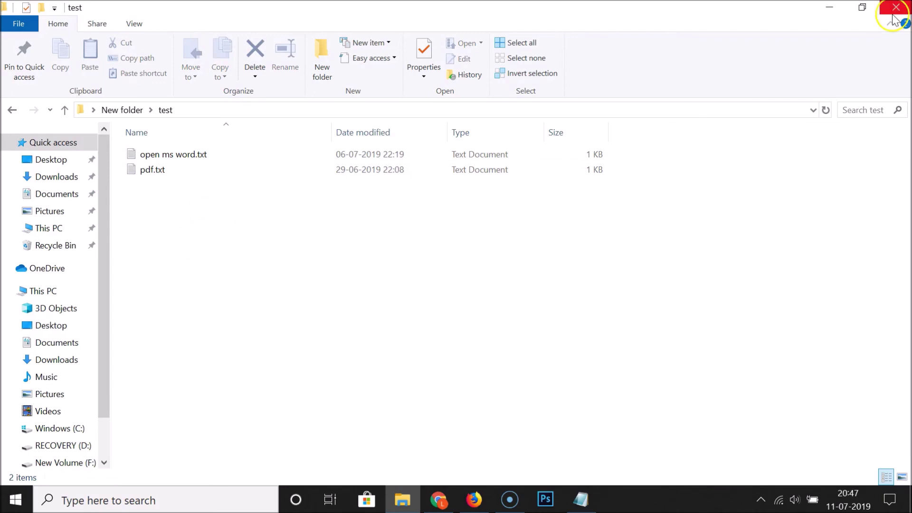
- Close the 'test' folder window and bring back the Notepad title note on password-protected ZIPs
{"action": "left_click", "coordinate": [895, 18]}
{"action": "left_click", "coordinate": [582, 500]}
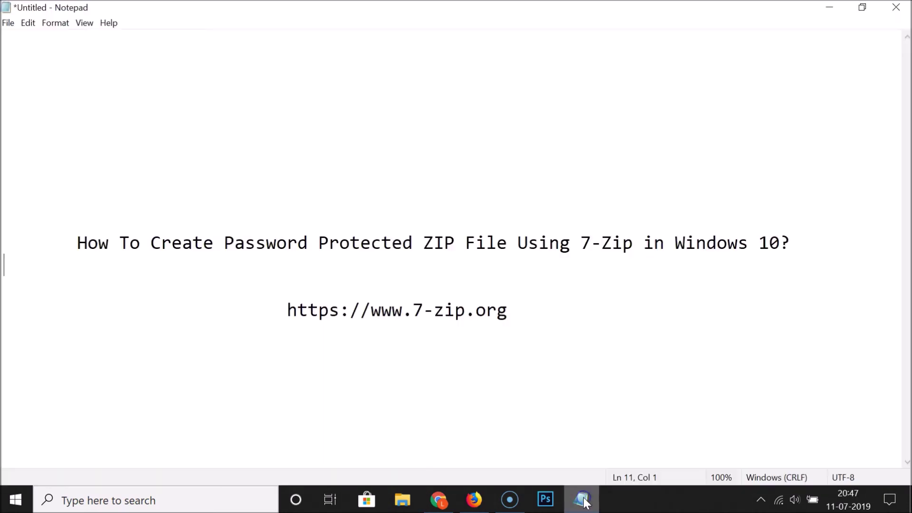